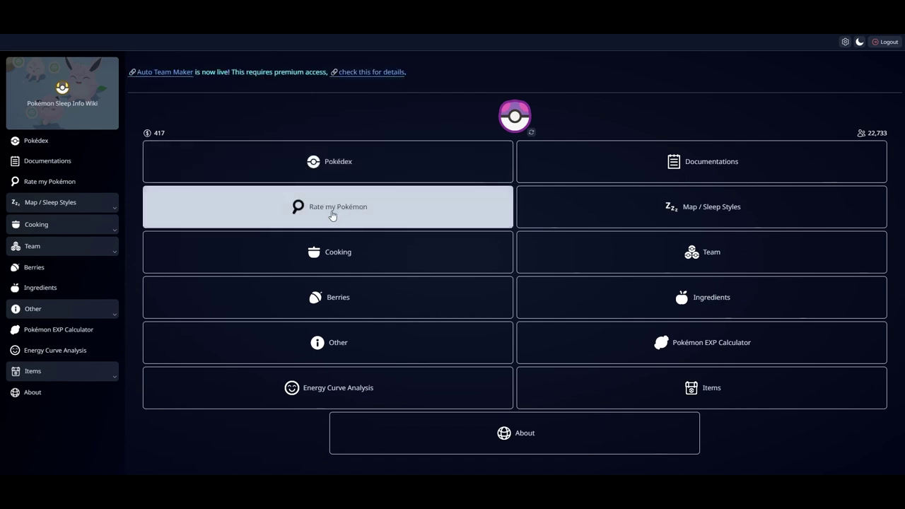
Step: Open Rate my Pokémon, load the Quiet Spheal from the saved box and rate it by Total Strength
click(331, 212)
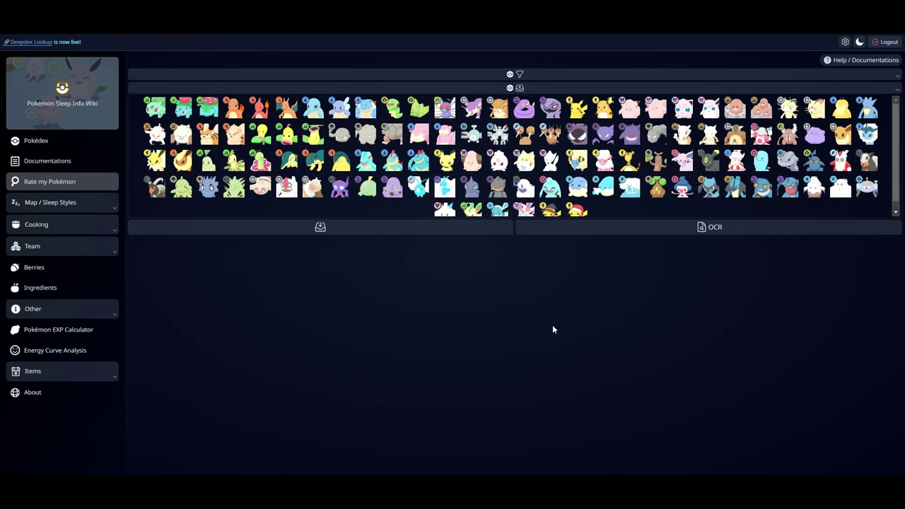
click(326, 233)
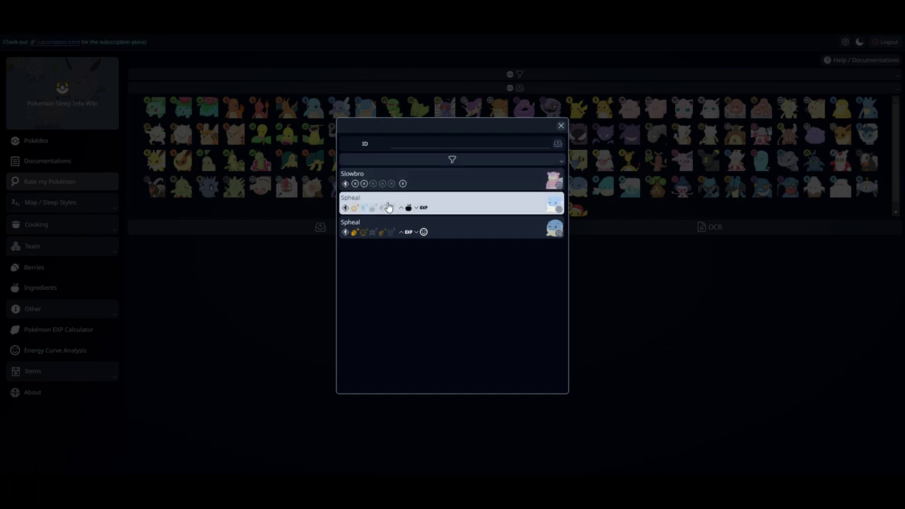
click(387, 206)
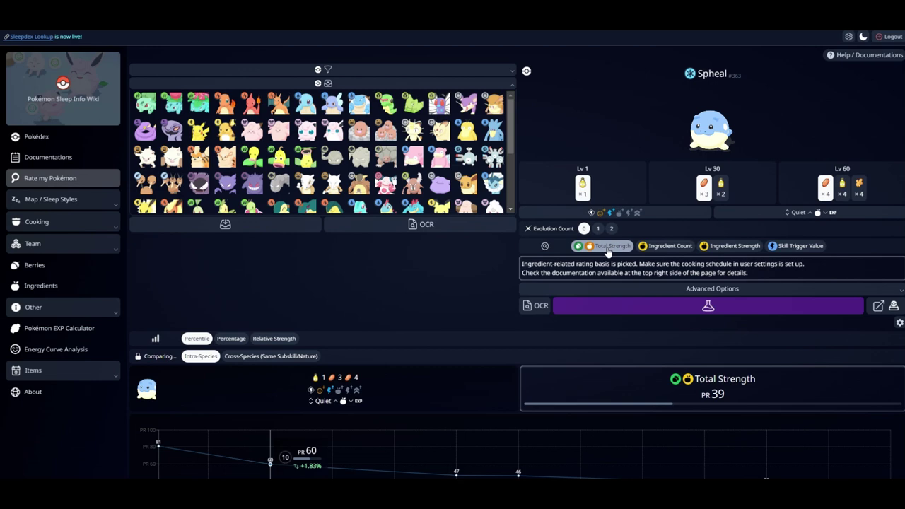
scroll(451, 240, down, 1)
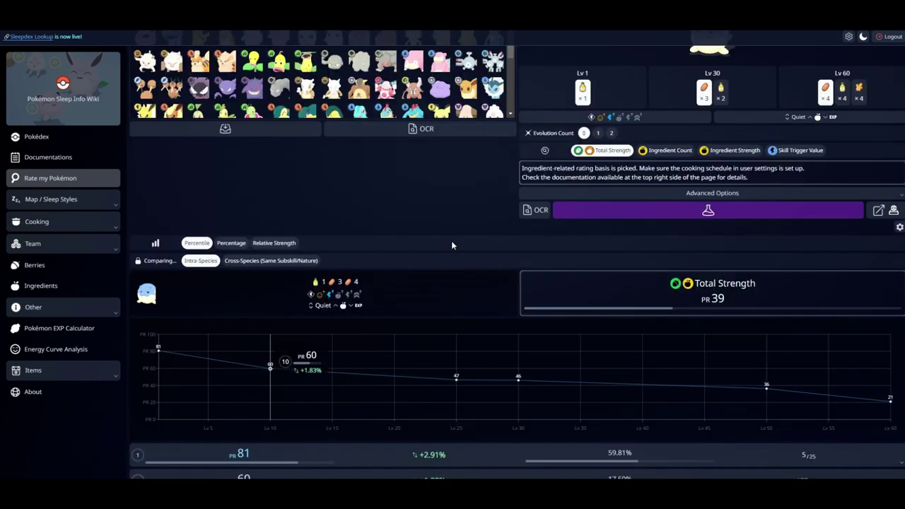
scroll(451, 243, down, 1)
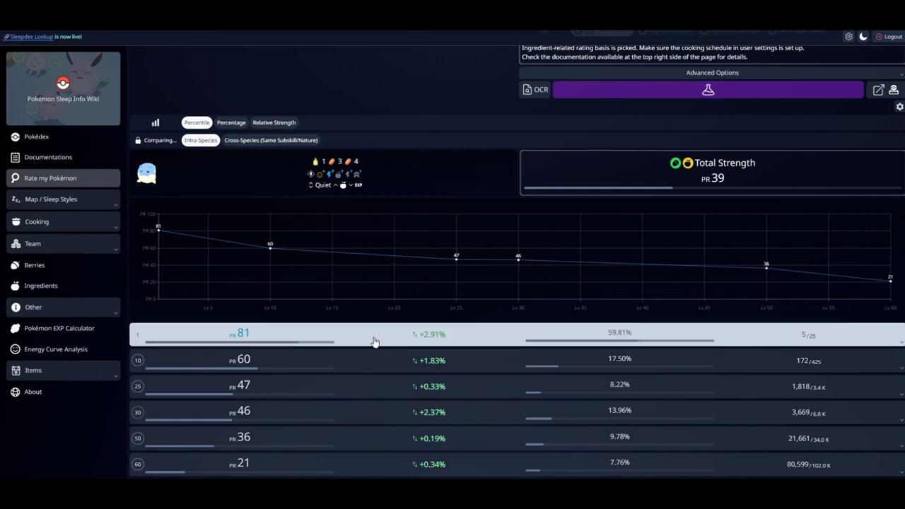
Step: Examine the level 25 and level 60 breakdowns of the Quiet Spheal's Total Strength rating, comparing best and worst builds
click(366, 398)
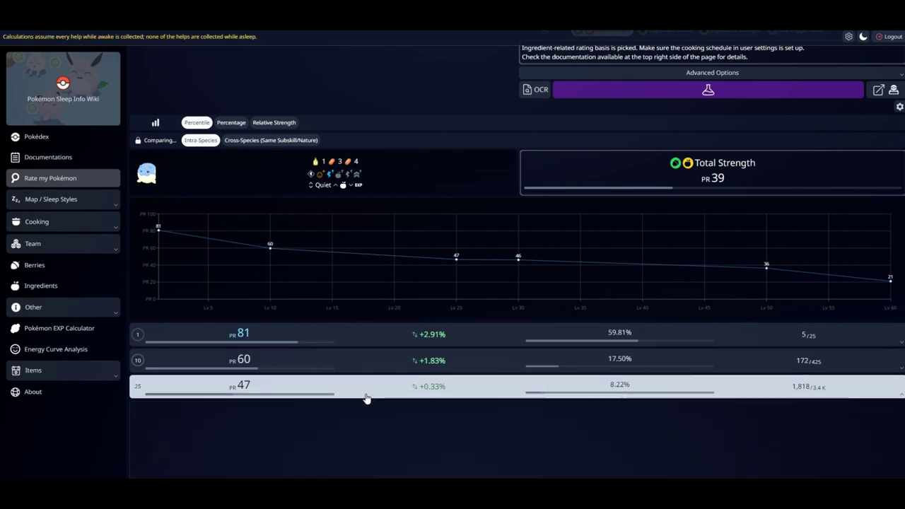
scroll(365, 393, down, 2)
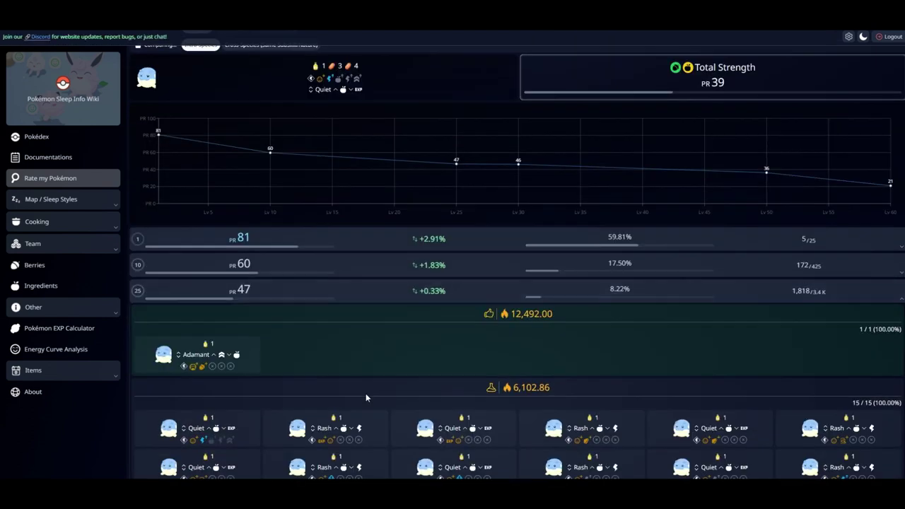
scroll(365, 393, down, 2)
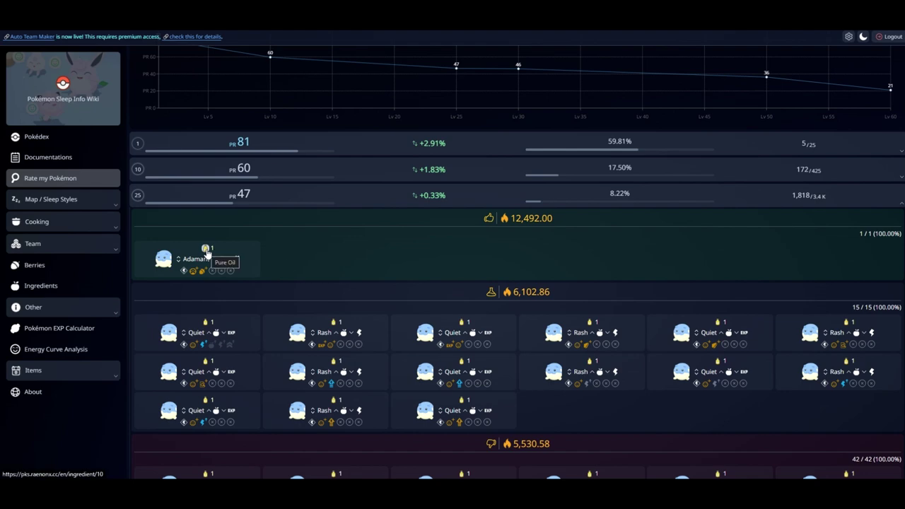
scroll(329, 327, down, 5)
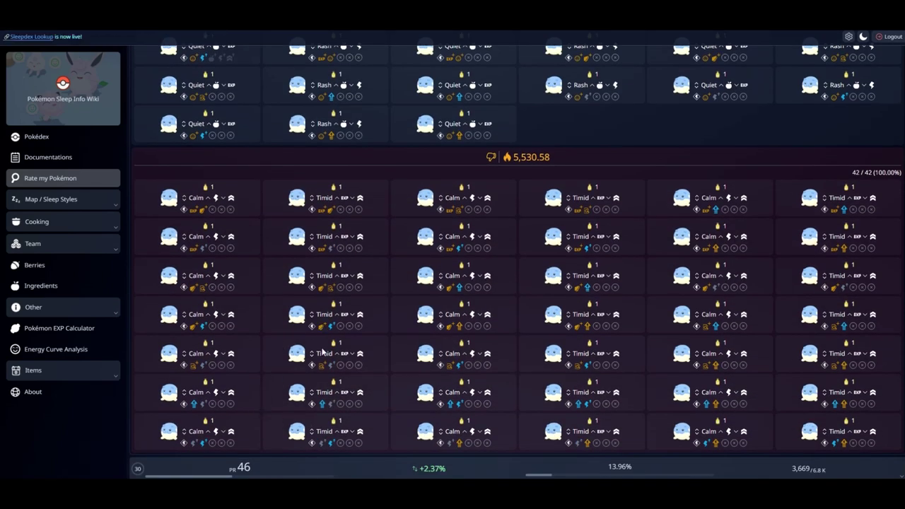
scroll(276, 332, up, 3)
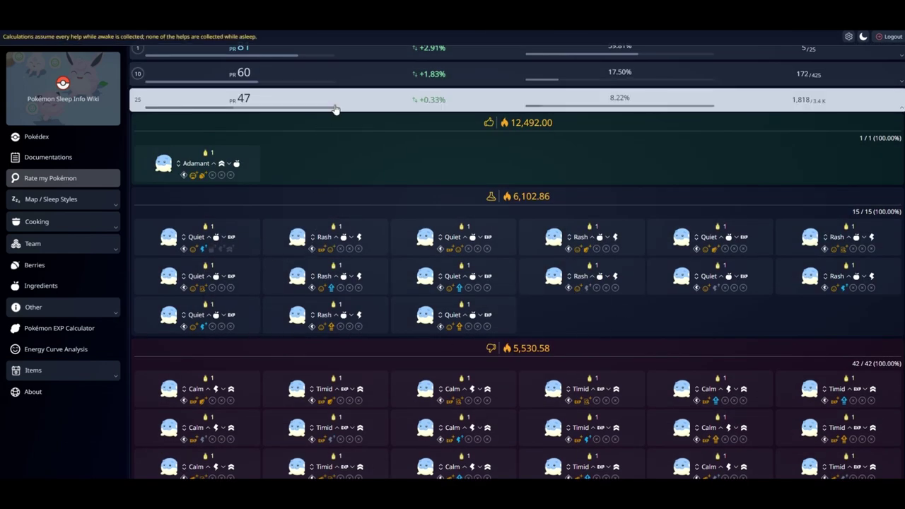
scroll(297, 445, up, 4)
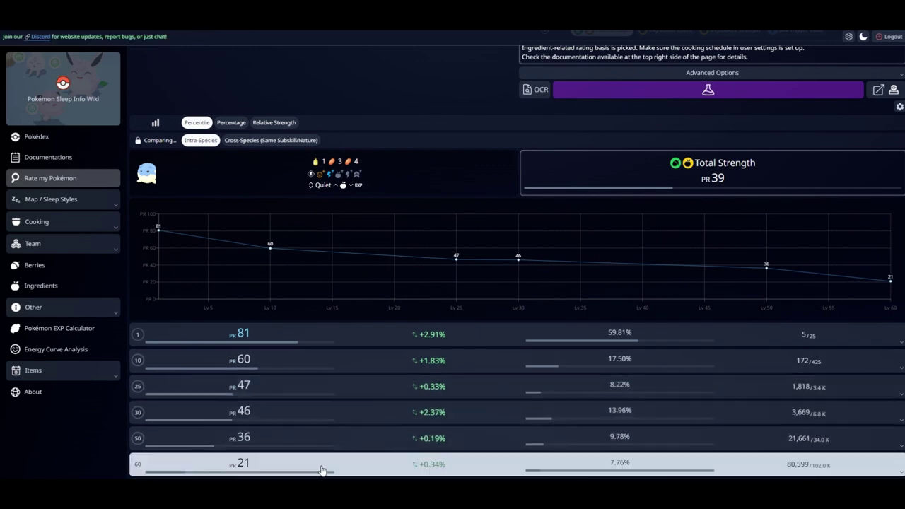
scroll(394, 375, down, 4)
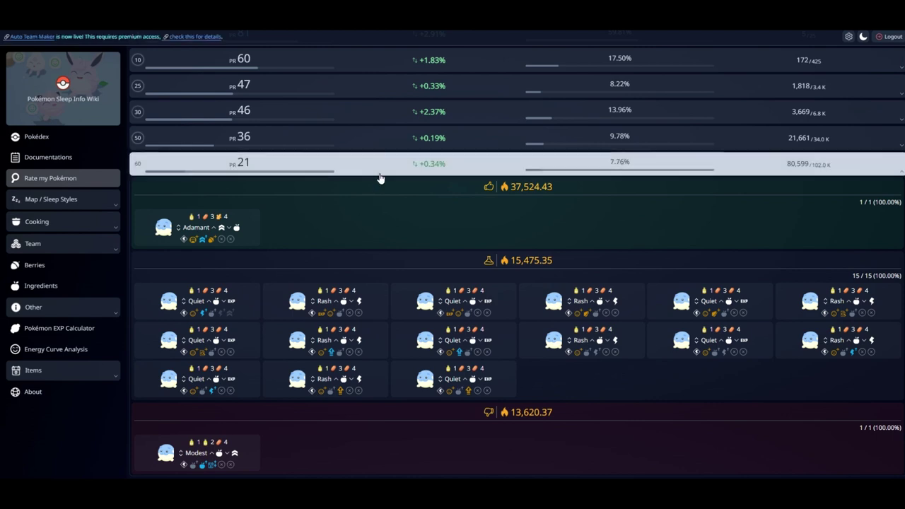
scroll(379, 184, up, 4)
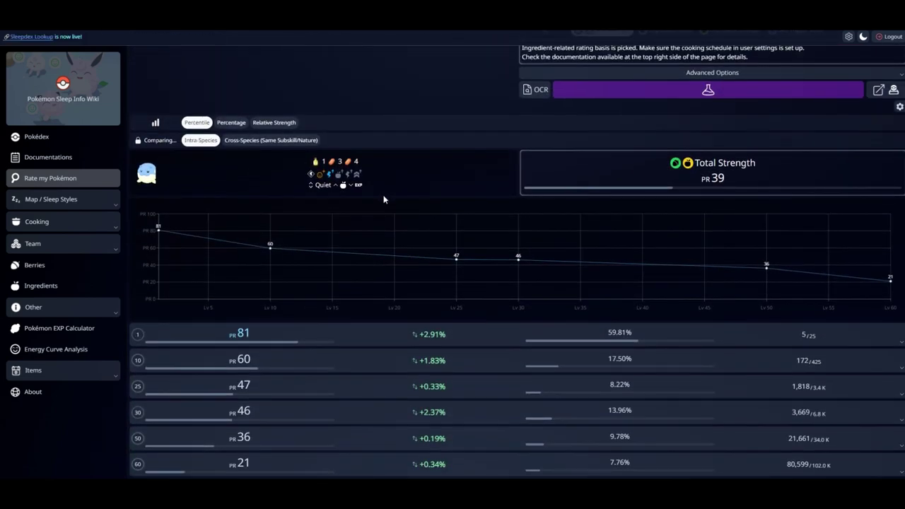
Step: Load the Hasty Spheal from the saved box and rate it by Total Strength
scroll(379, 210, up, 3)
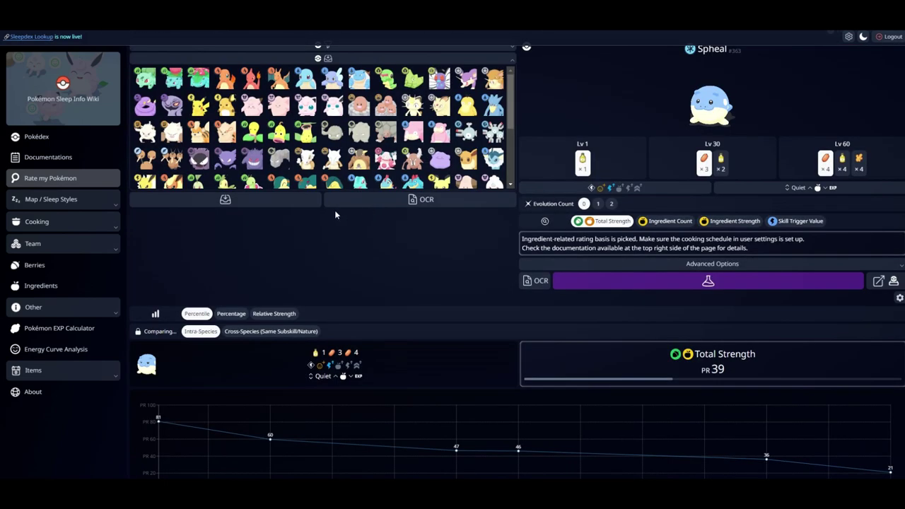
click(269, 207)
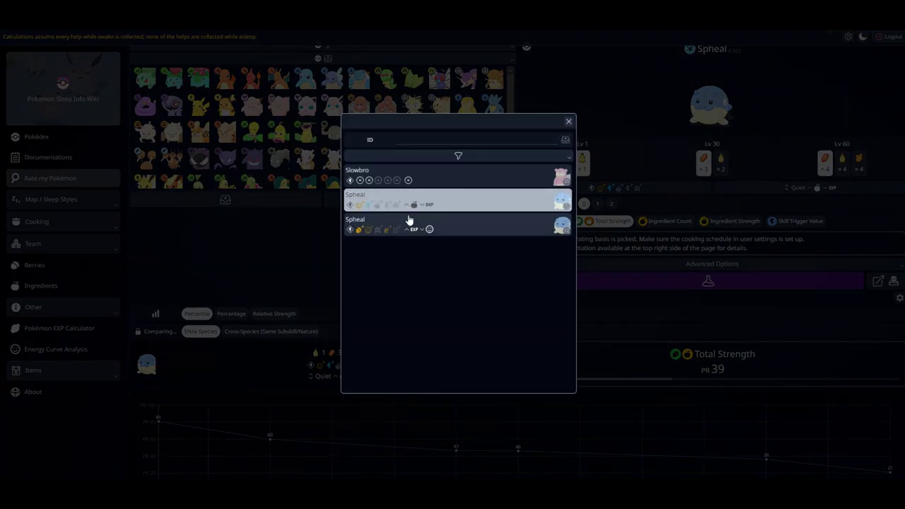
click(472, 229)
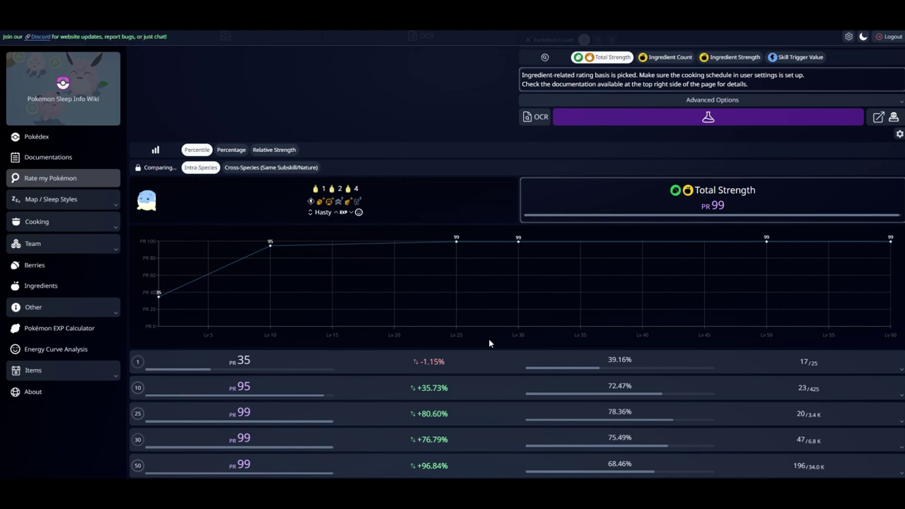
Step: Examine the Hasty Spheal's per-level Total Strength ratings and its level 60 comparison of builds
scroll(226, 412, down, 1)
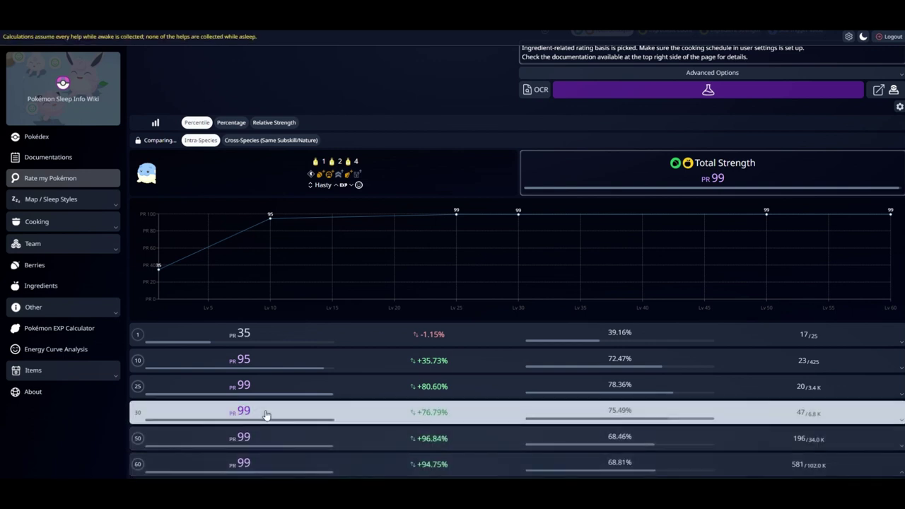
scroll(267, 400, down, 3)
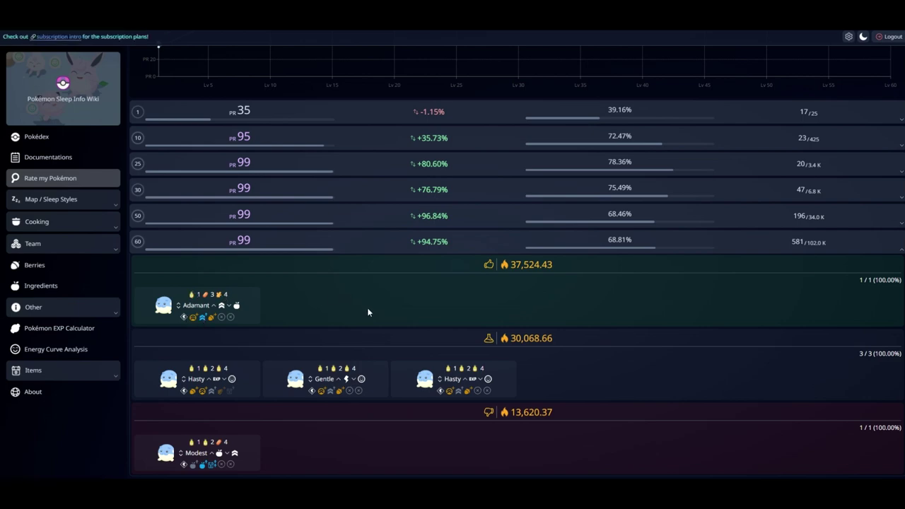
scroll(433, 321, up, 4)
Step: Set the Hasty Spheal's rating basis to Ingredient Count and run the rating
scroll(433, 322, up, 2)
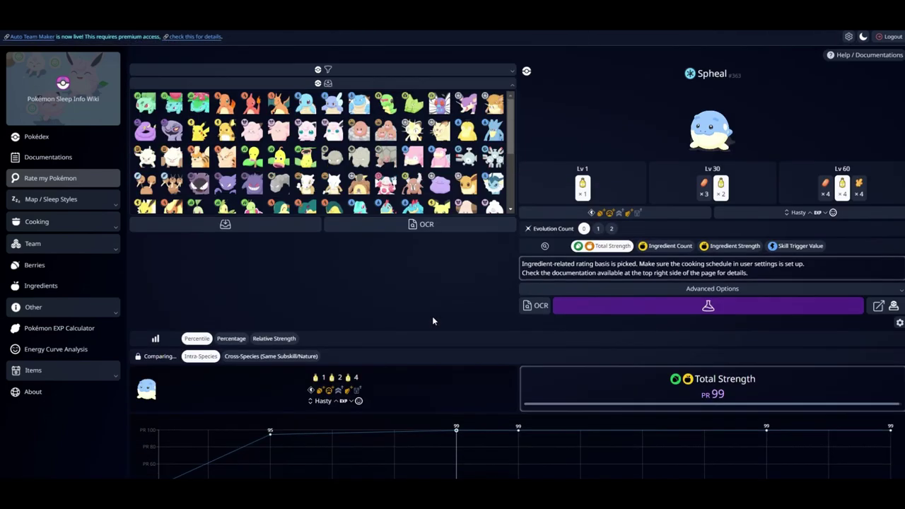
click(665, 247)
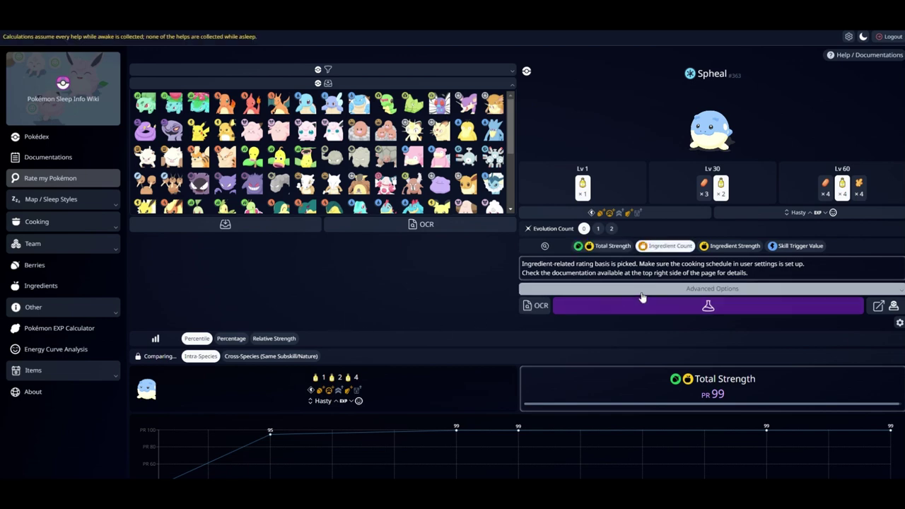
click(707, 306)
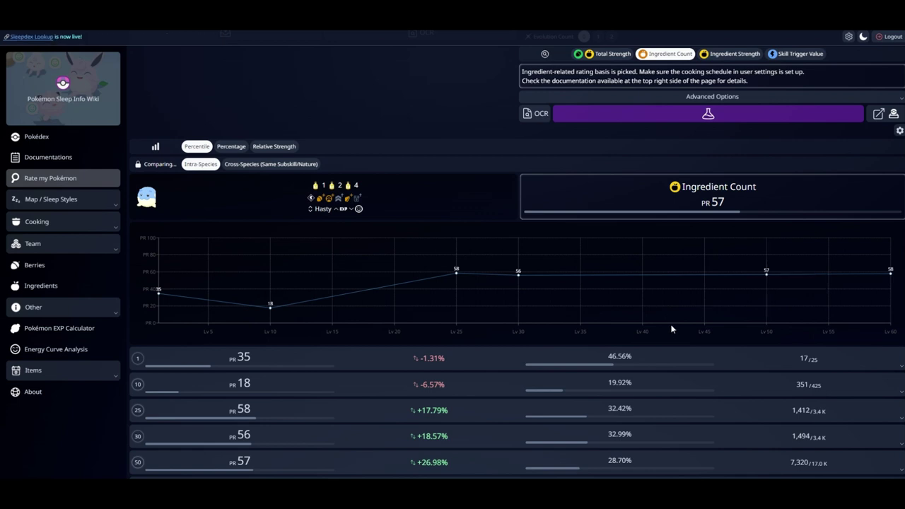
Step: Set the rating basis to Ingredient Strength and rerun the Hasty Spheal's rating
scroll(436, 251, up, 2)
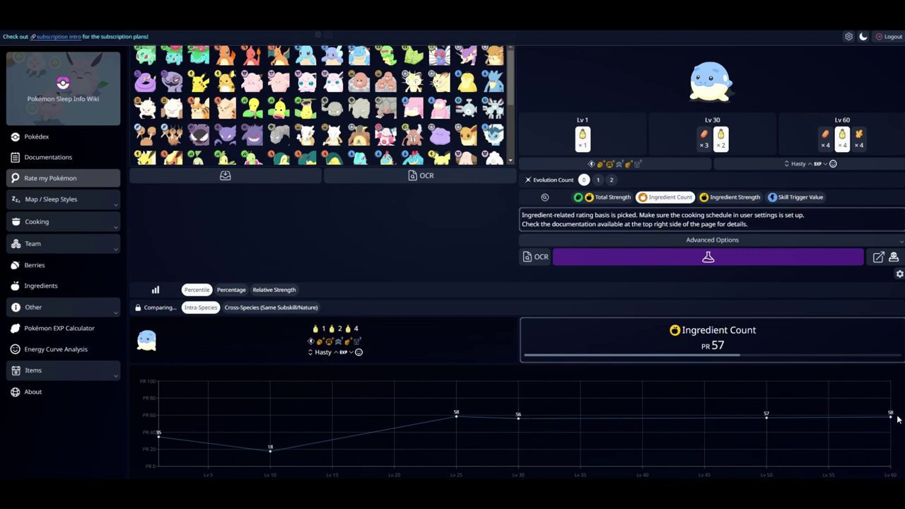
click(721, 198)
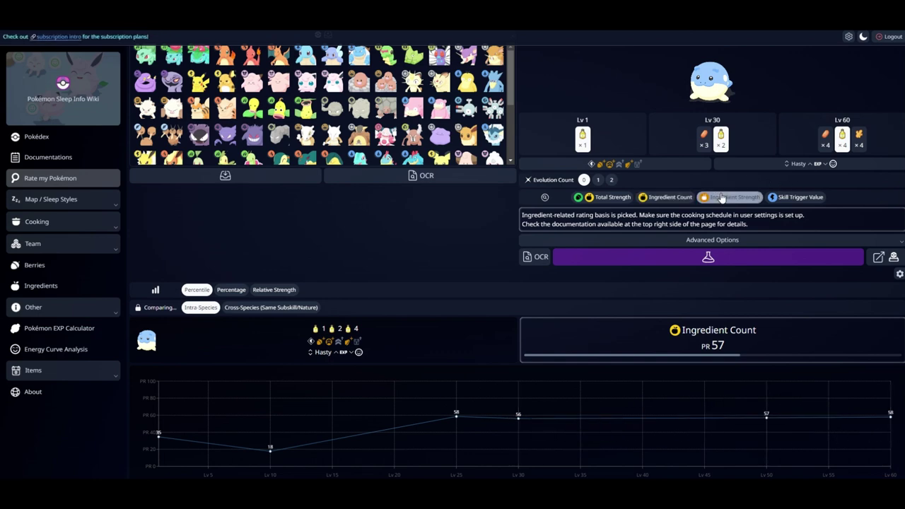
click(707, 256)
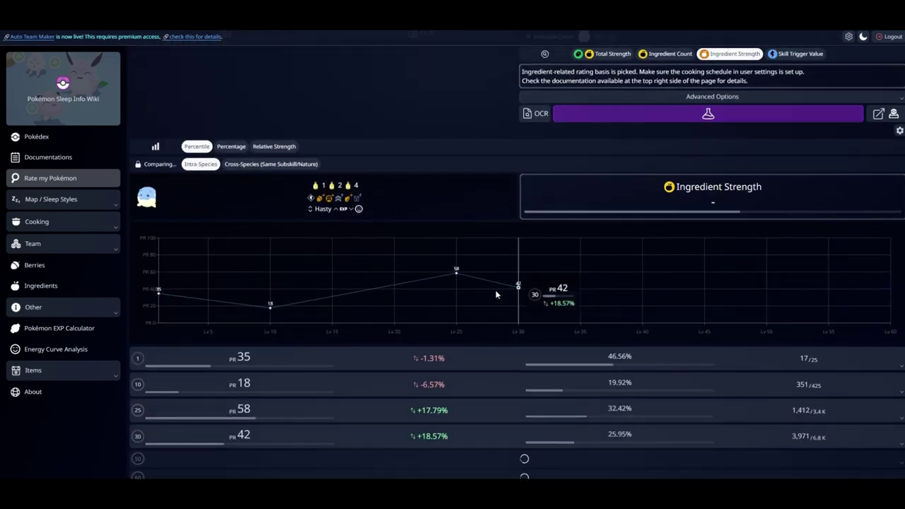
Step: Try the sausage ingredient in Spheal's level 30 and level 60 slots, and restore the oil selection in both
scroll(486, 295, up, 3)
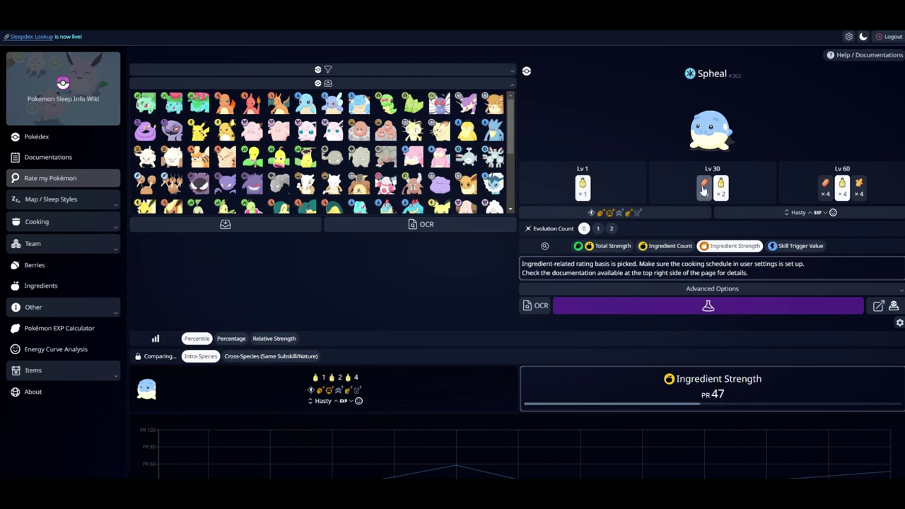
click(702, 187)
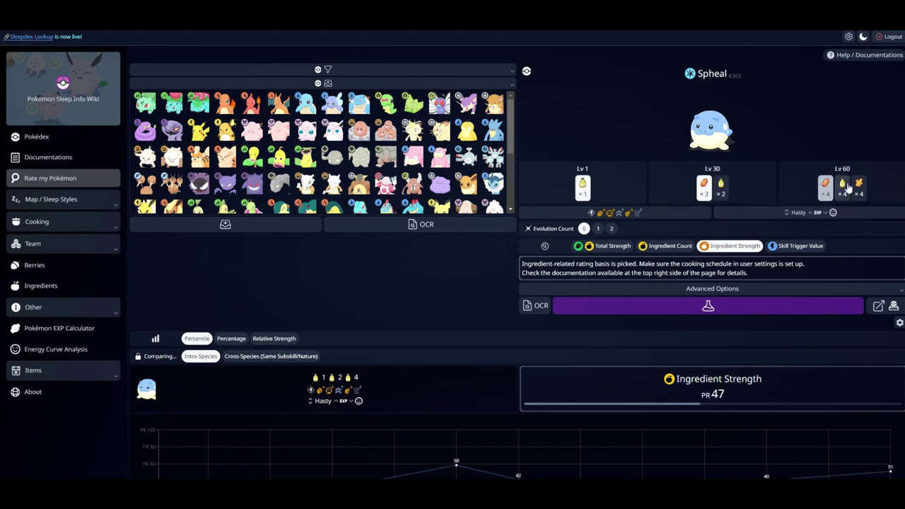
click(842, 186)
click(721, 186)
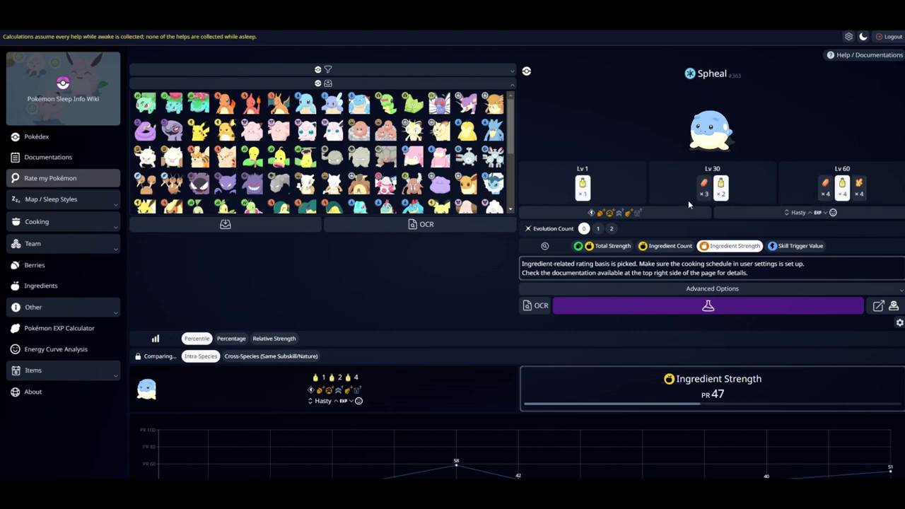
Step: Review the per-level Ingredient Strength ratings, and rerun the Hasty Spheal's rating by Skill Trigger Value
scroll(652, 225, down, 4)
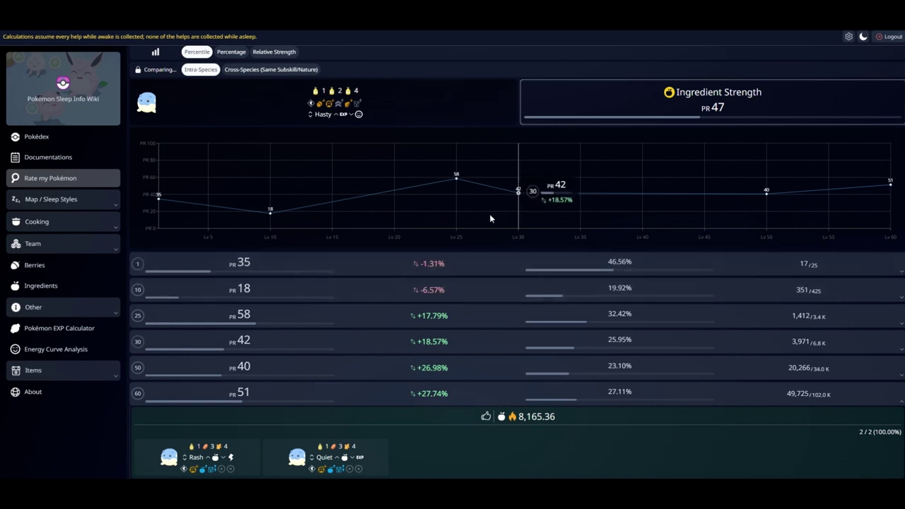
scroll(785, 163, up, 2)
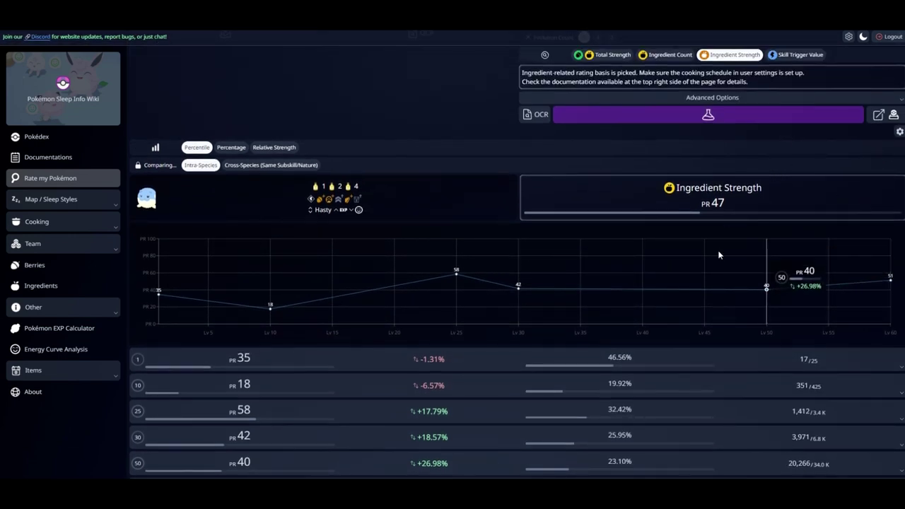
scroll(792, 275, up, 3)
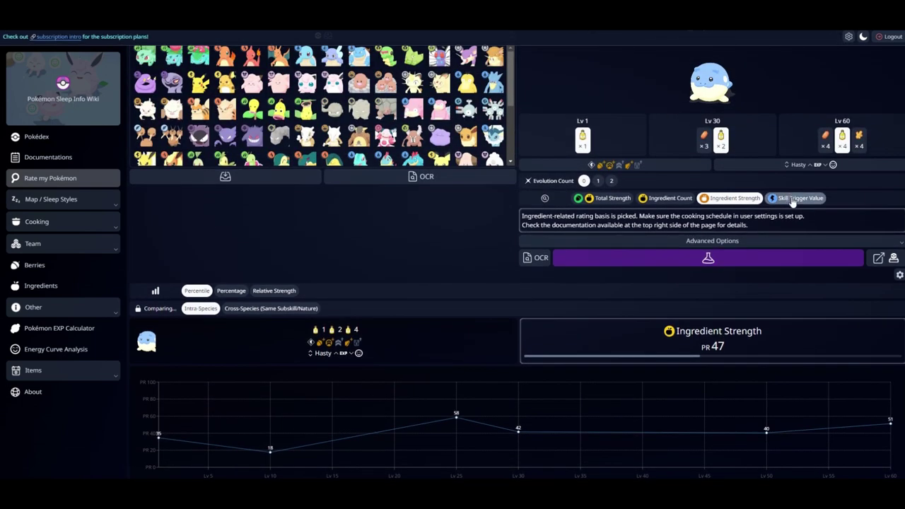
click(792, 202)
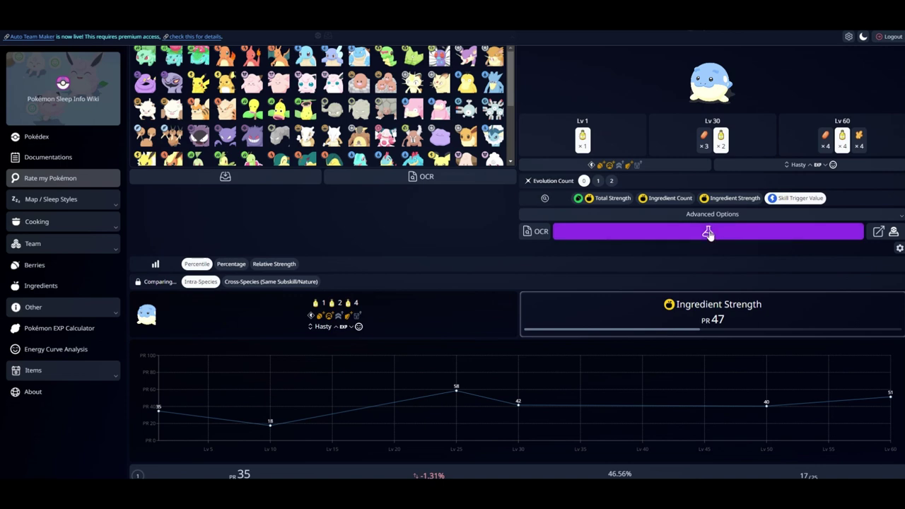
click(707, 233)
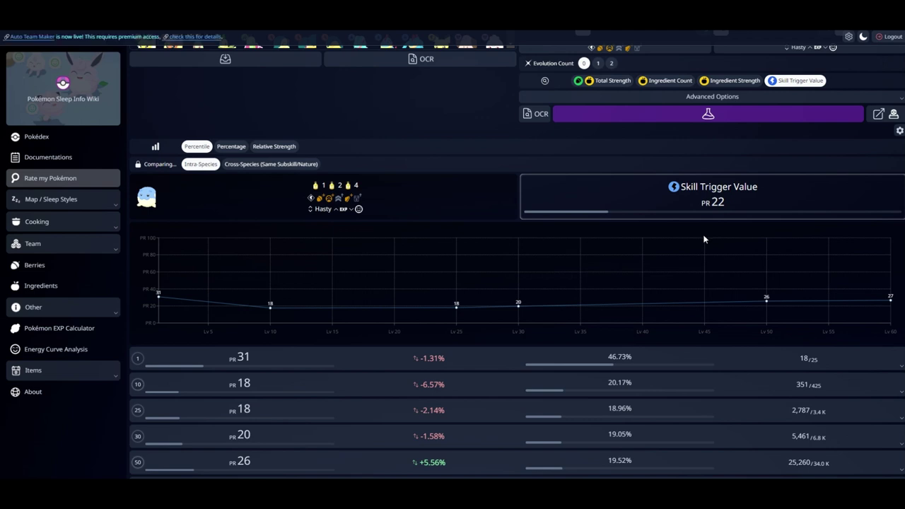
Step: Open Team Analysis and add the saved Quiet Spheal to the first team slot and the Hasty Spheal to the second from the Pokémon box
click(80, 249)
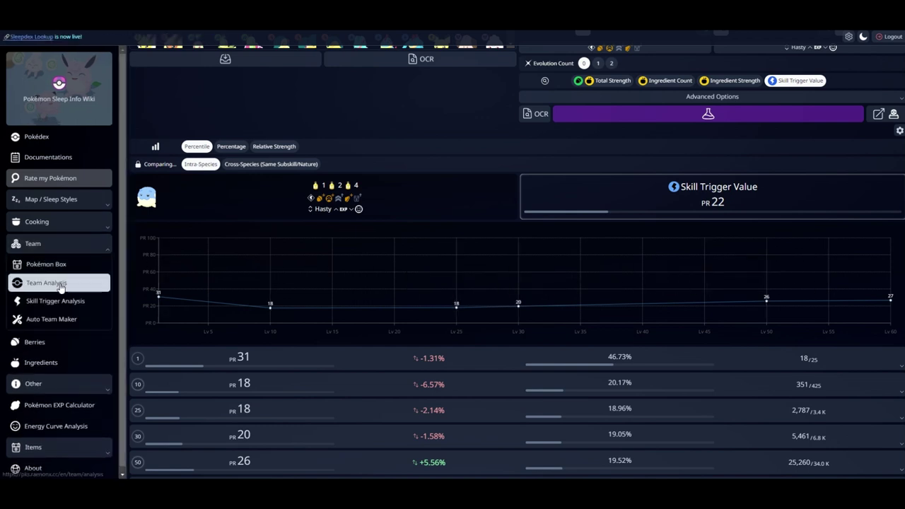
click(60, 286)
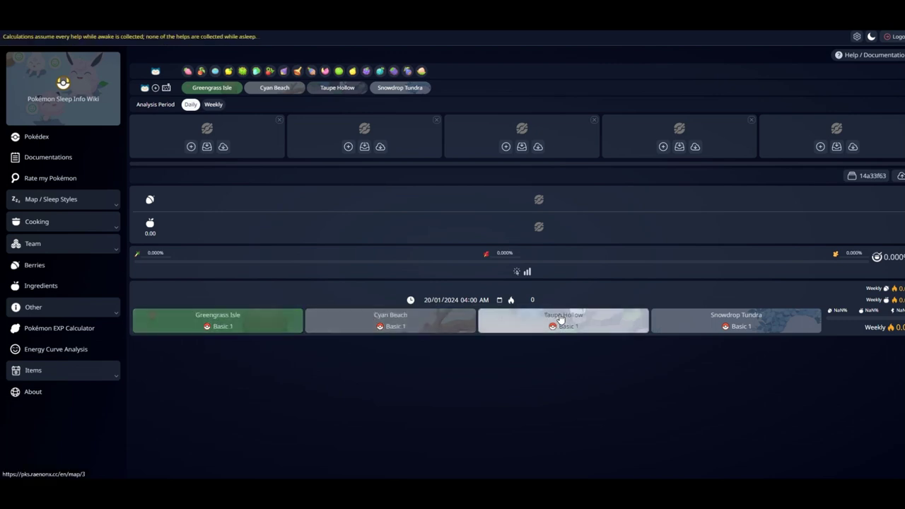
click(207, 147)
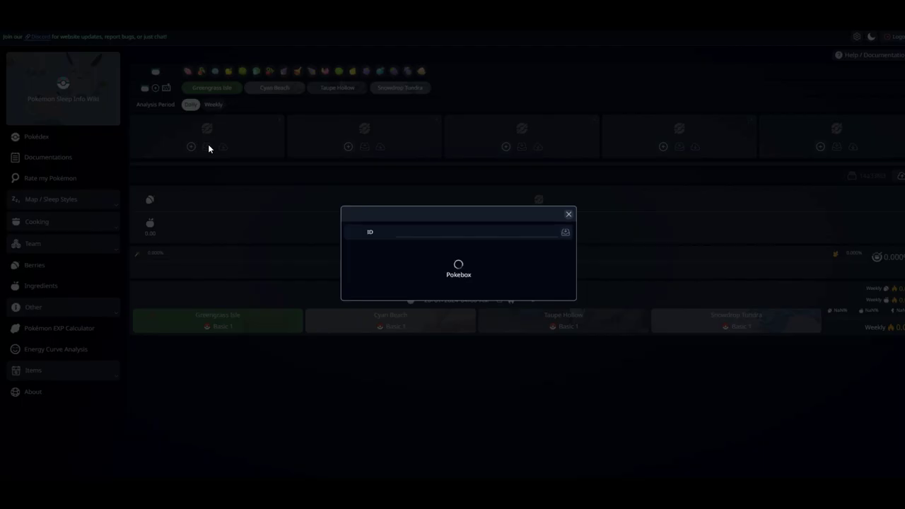
click(458, 207)
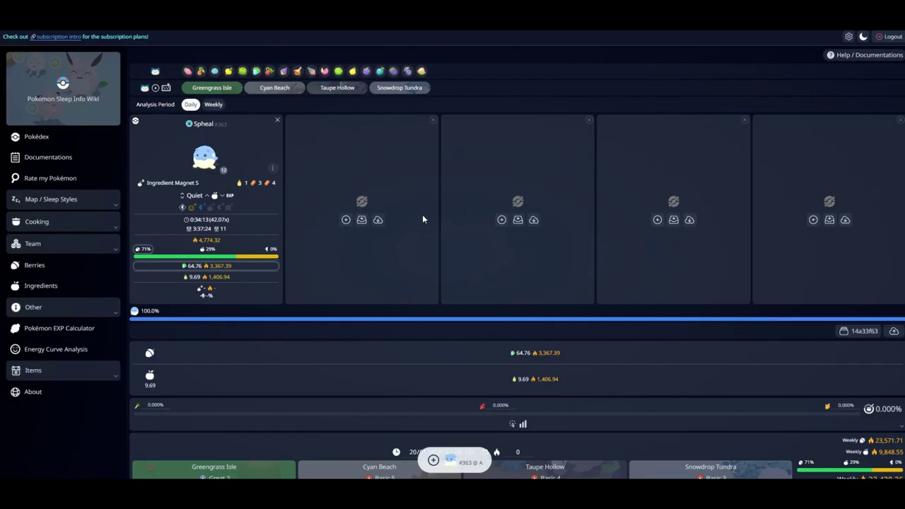
click(361, 221)
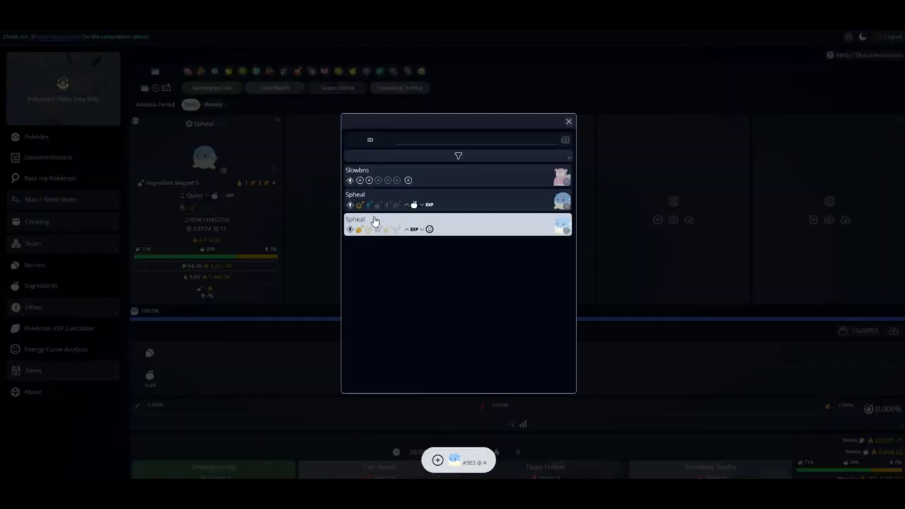
click(395, 227)
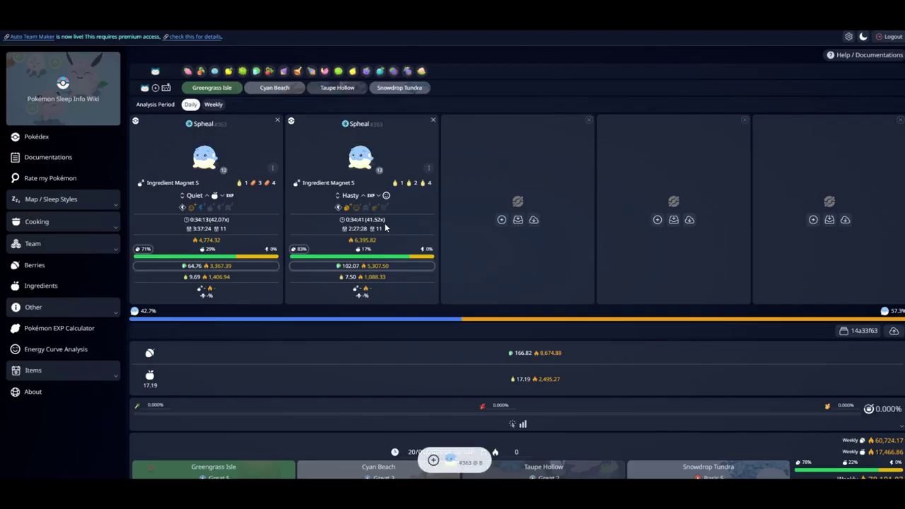
Step: Review the Hasty Spheal's team member settings, close them unchanged, and open the site's documentation list
scroll(645, 340, down, 1)
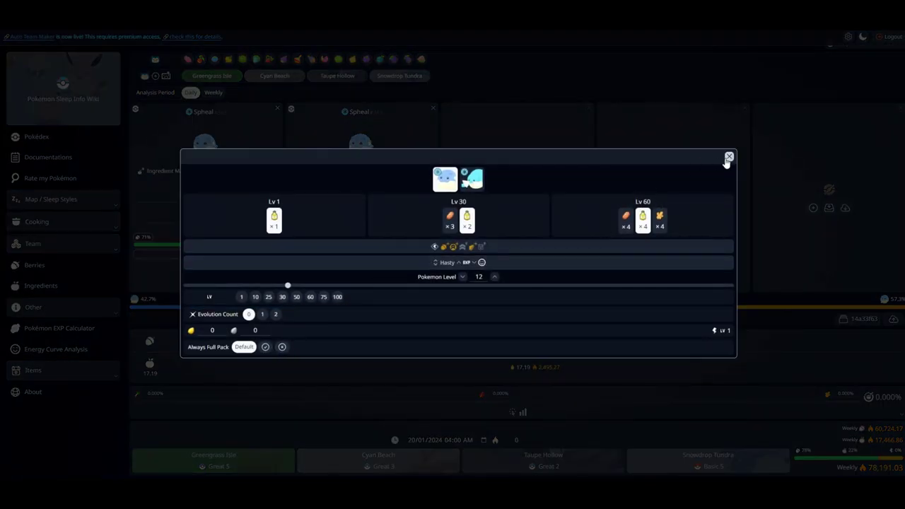
click(727, 157)
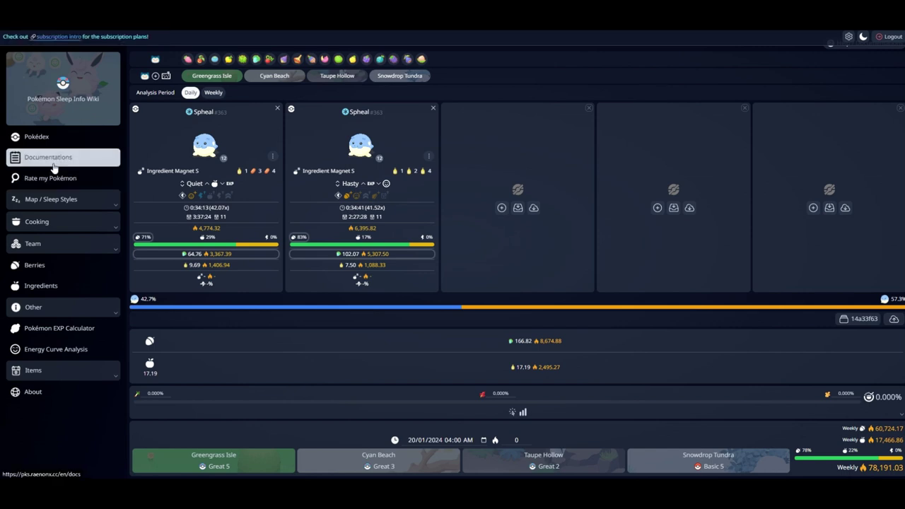
click(53, 167)
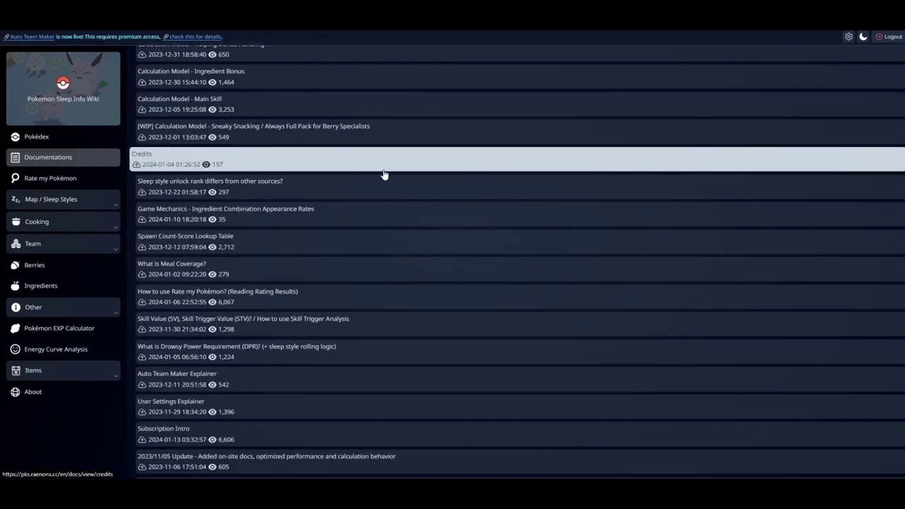